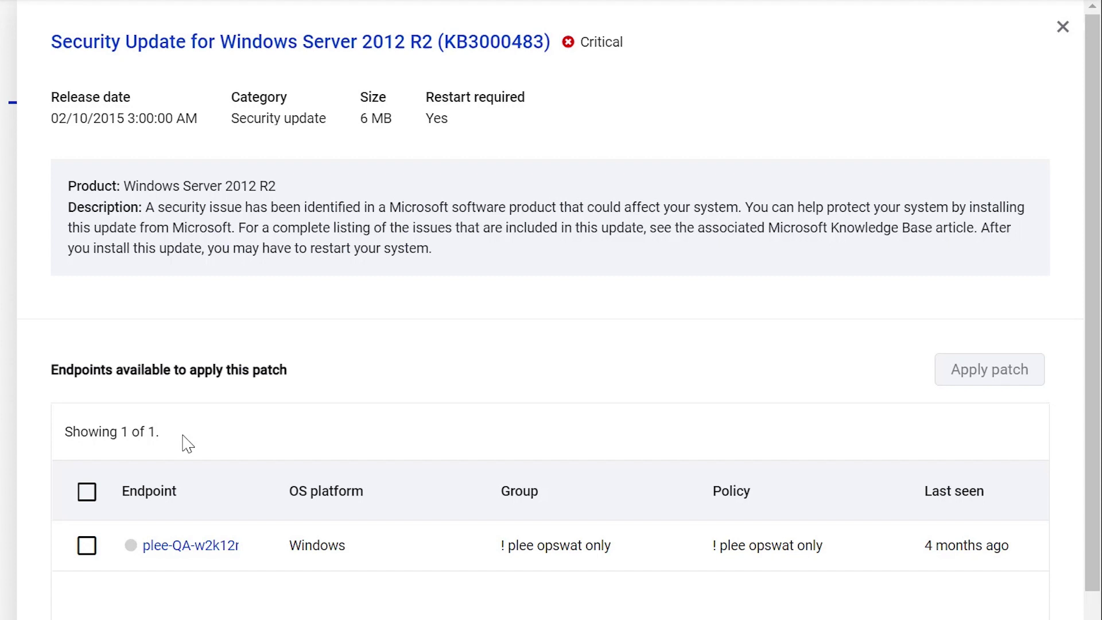
Install the critical KB3000483 patch on the selected Windows endpoint.
click(87, 493)
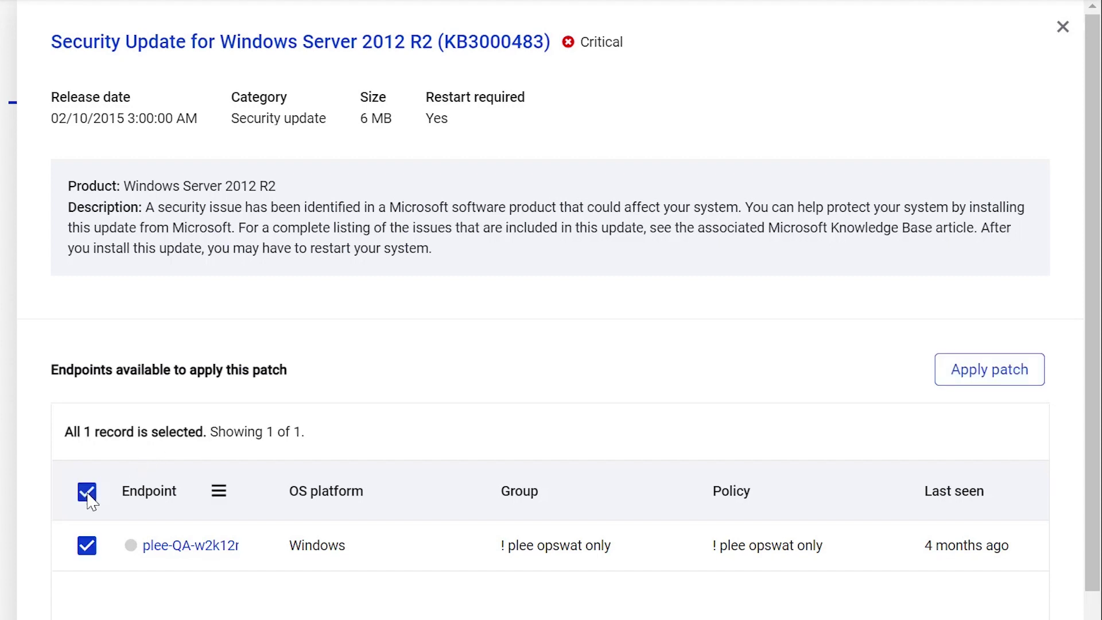
click(947, 377)
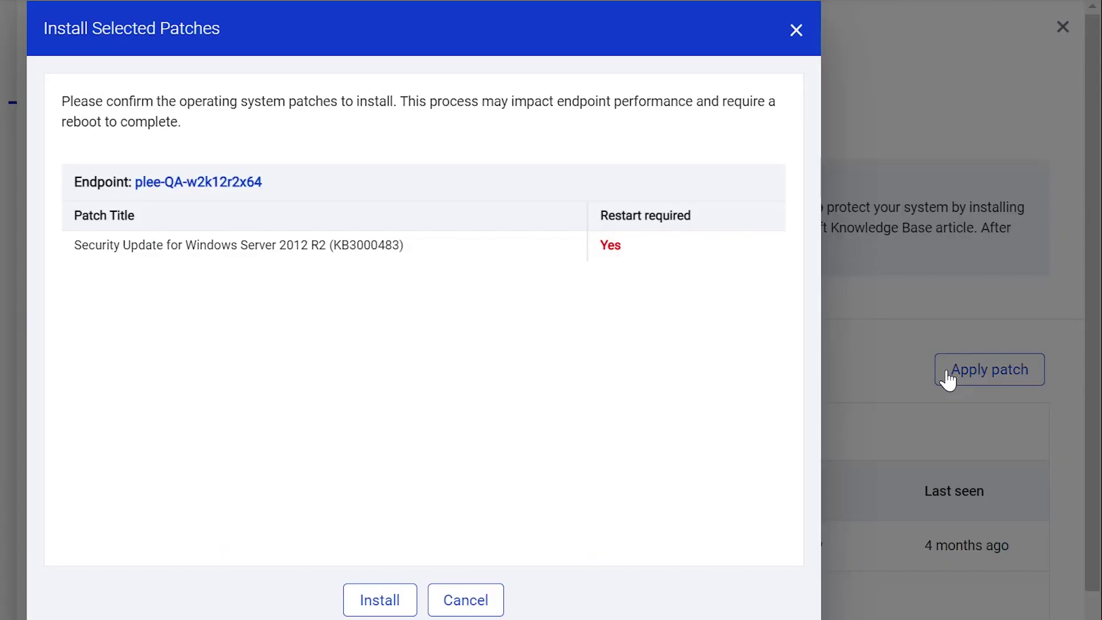
click(377, 603)
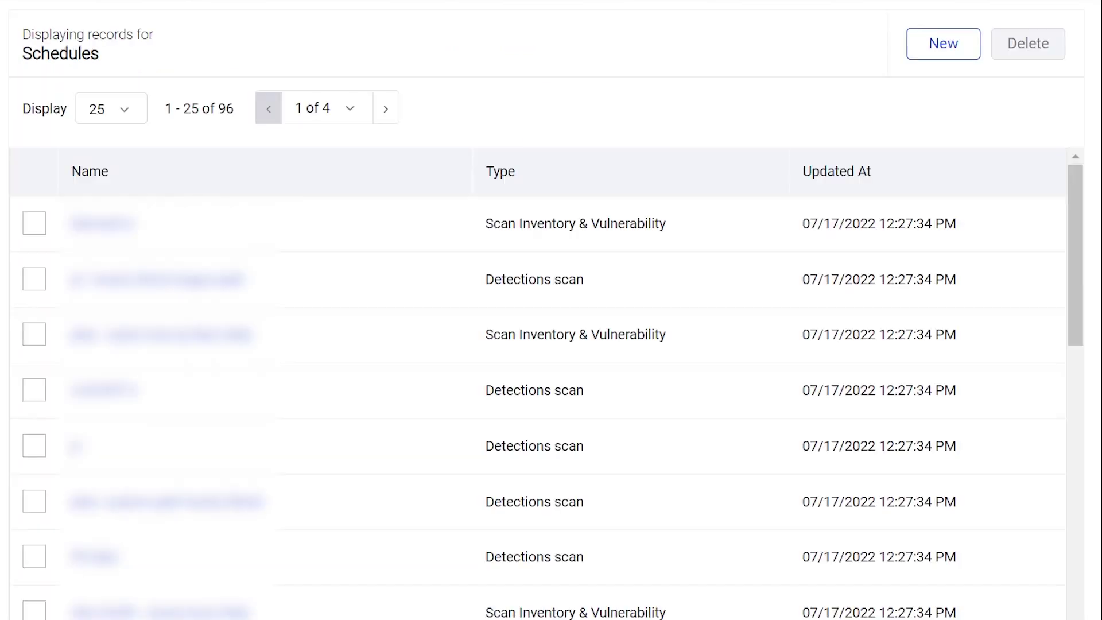
Start a new schedule and set its type to Install OS Patches.
click(934, 56)
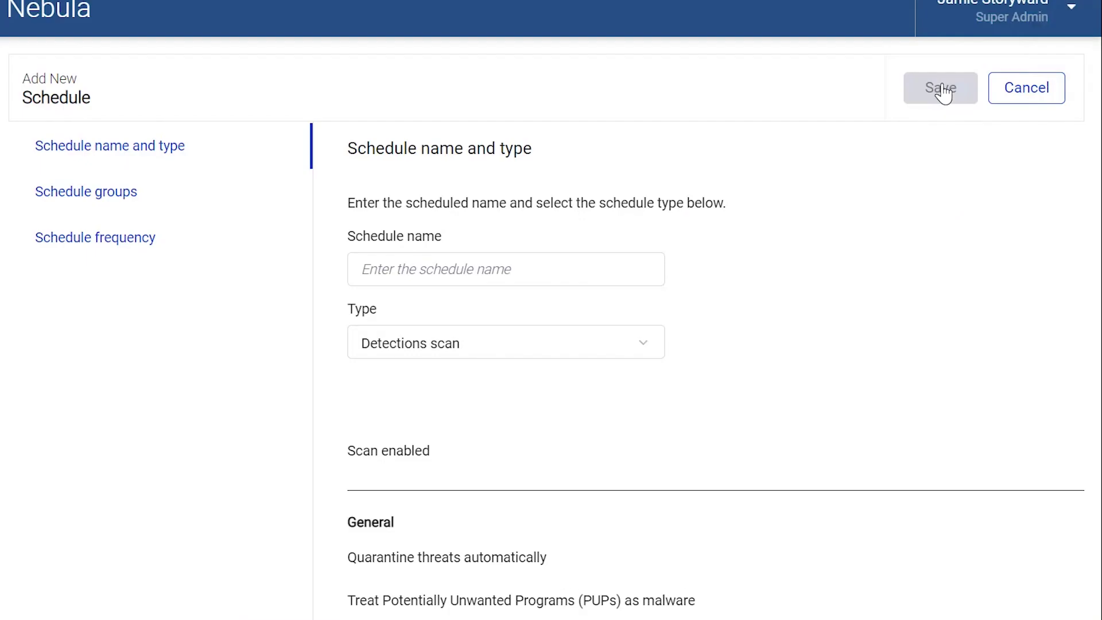
click(617, 345)
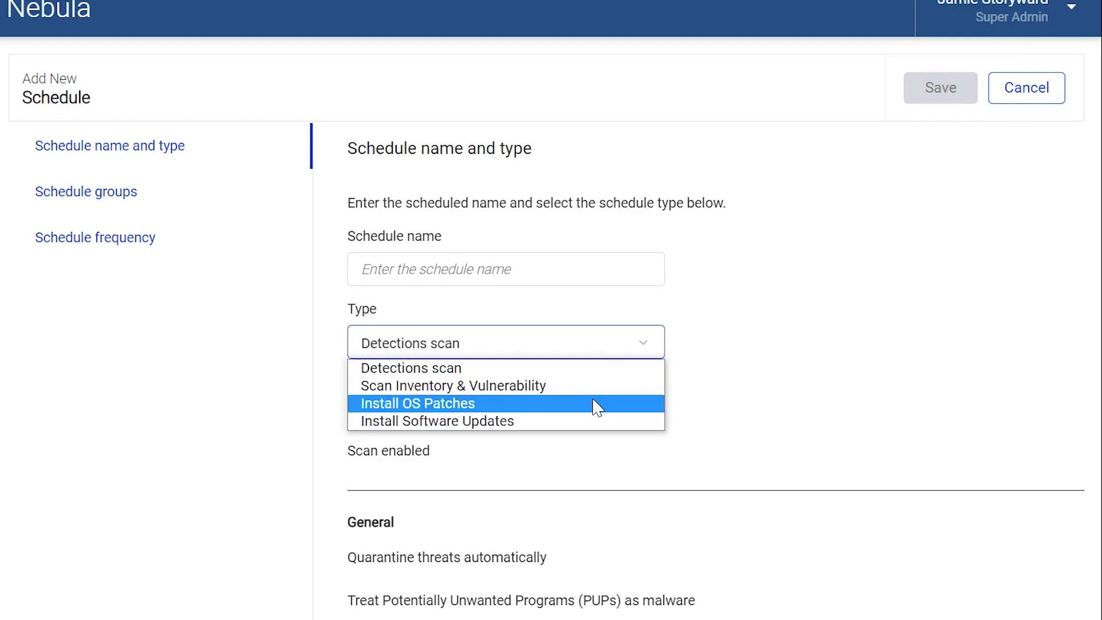
click(597, 405)
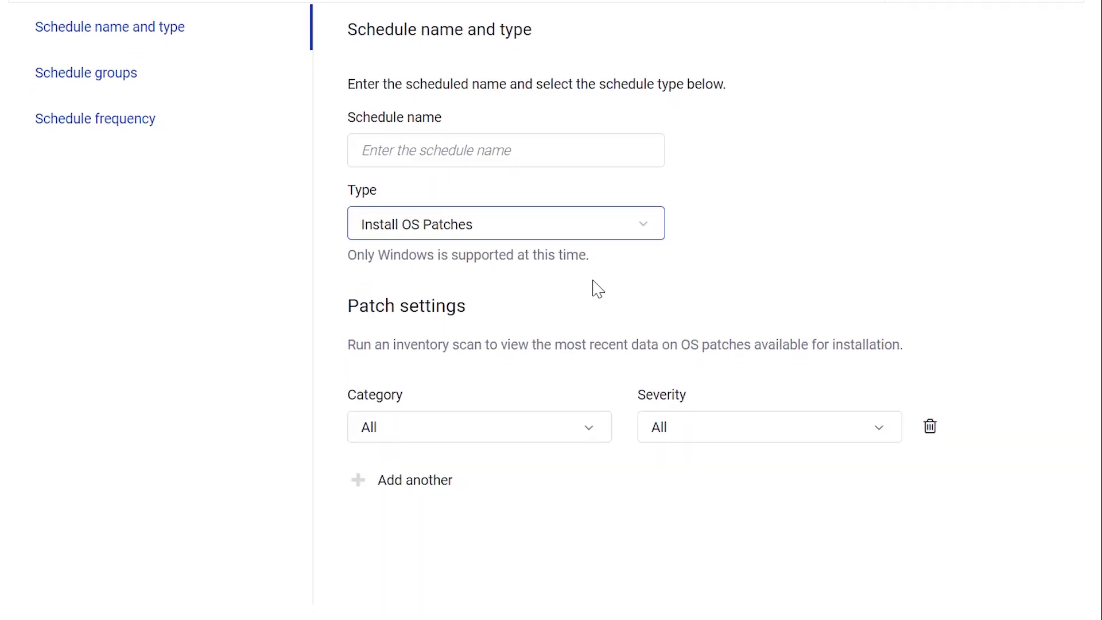
Set the first patch rule to Definition update category with All severities.
click(499, 428)
scroll(500, 497, down, 2)
scroll(501, 497, down, 3)
scroll(500, 500, down, 1)
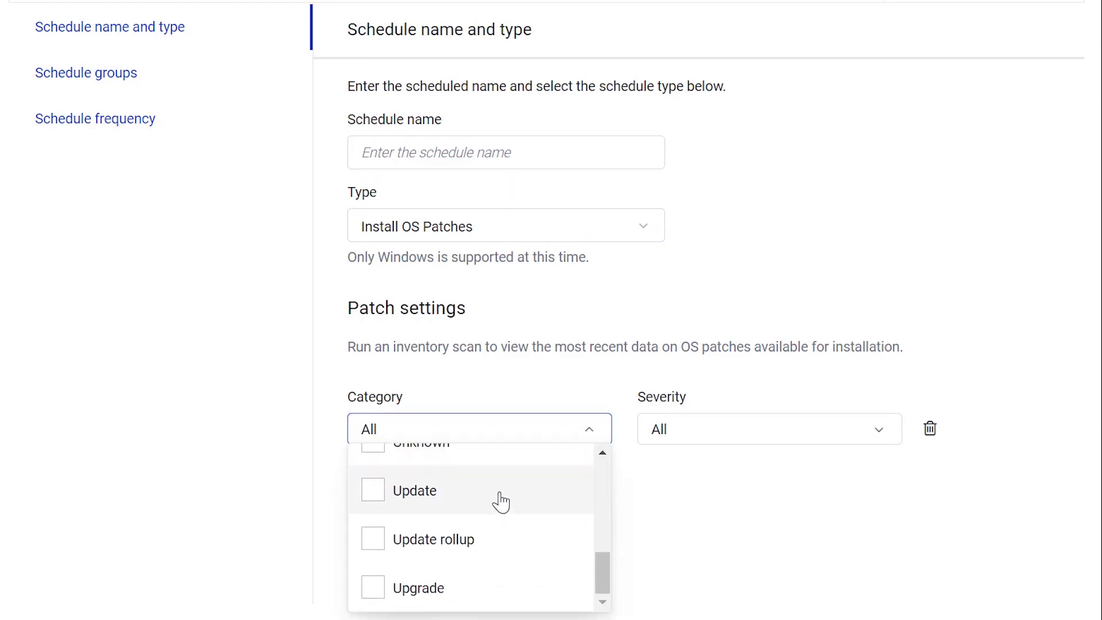
scroll(500, 501, up, 2)
scroll(500, 501, up, 2)
scroll(502, 503, up, 3)
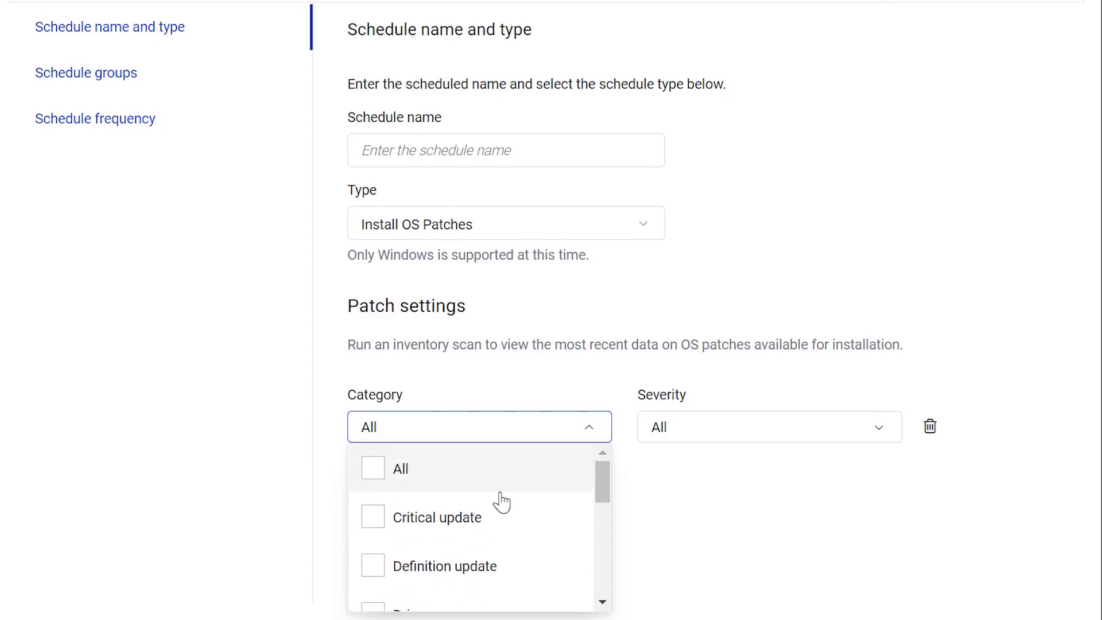
click(709, 436)
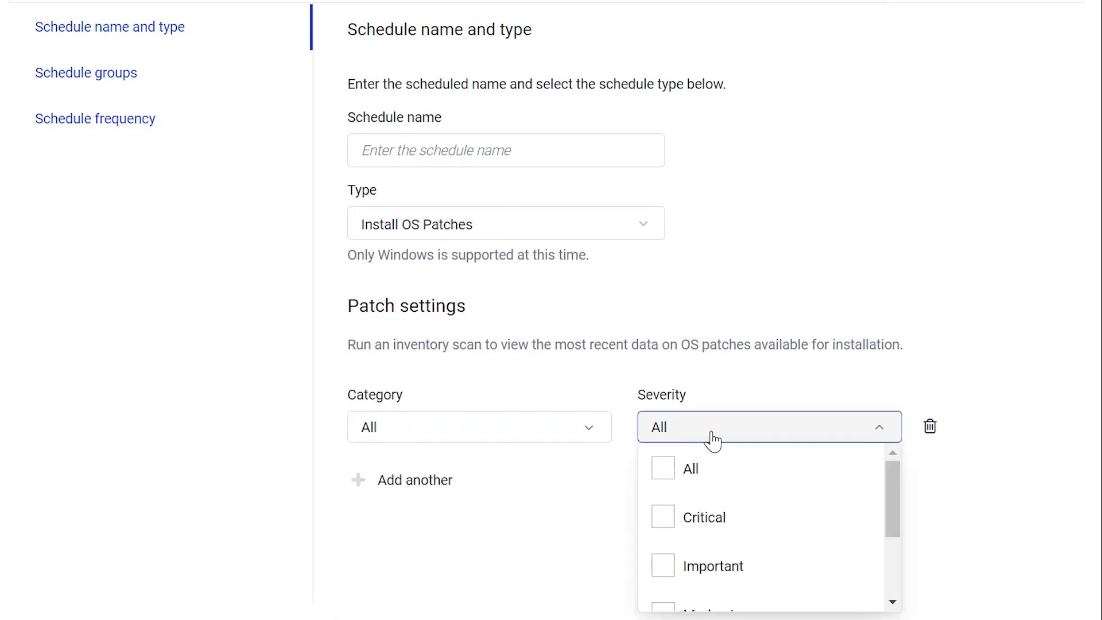
scroll(744, 480, down, 2)
scroll(744, 479, down, 1)
scroll(745, 482, up, 3)
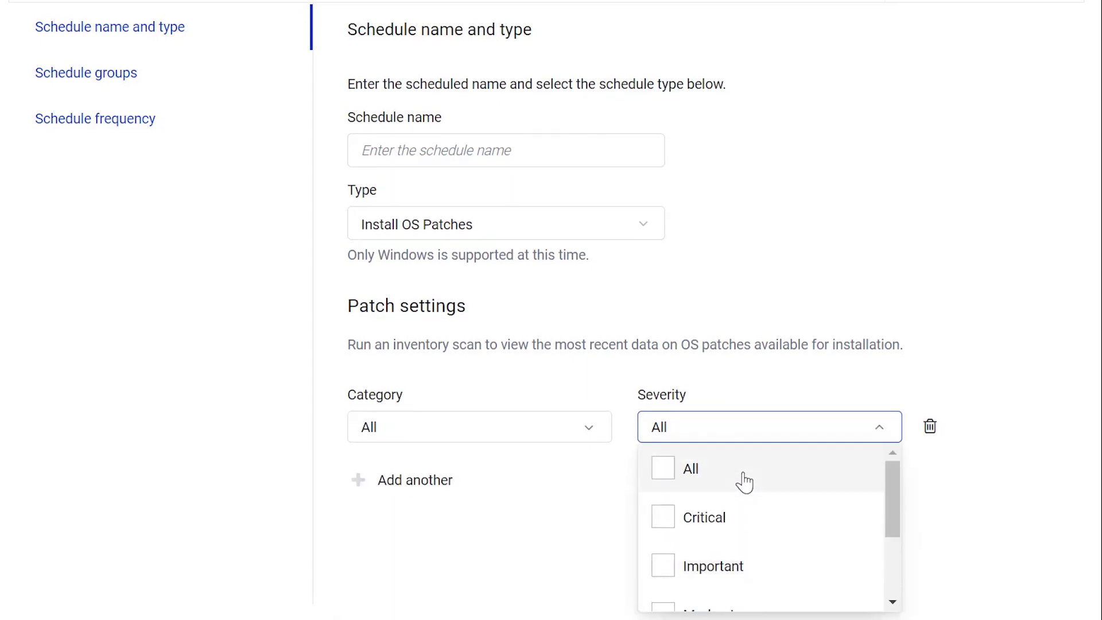
click(757, 389)
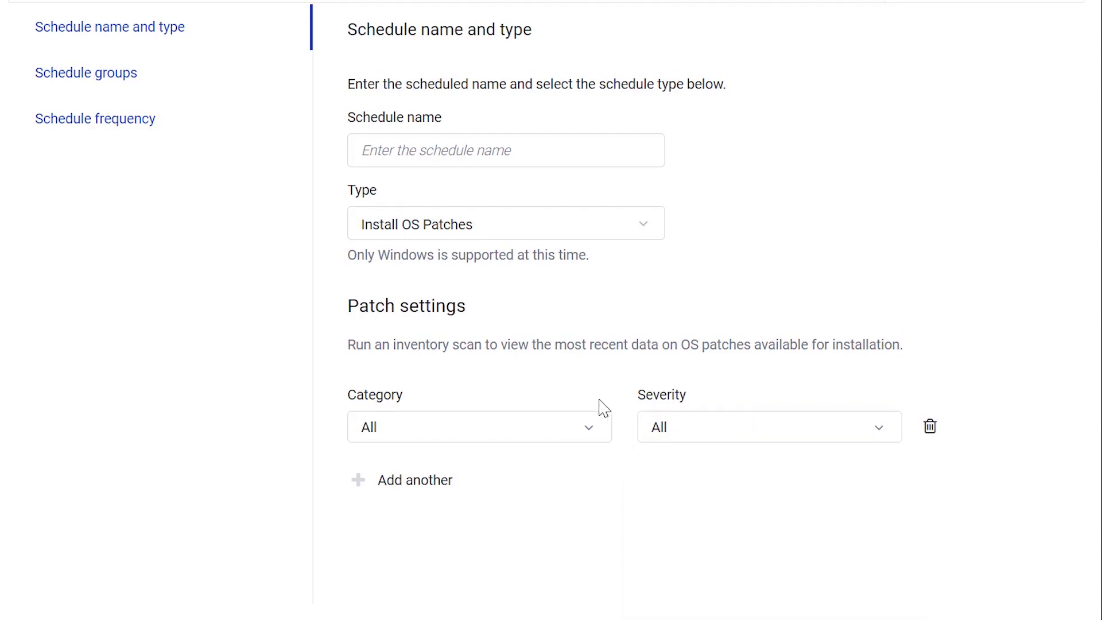
click(558, 438)
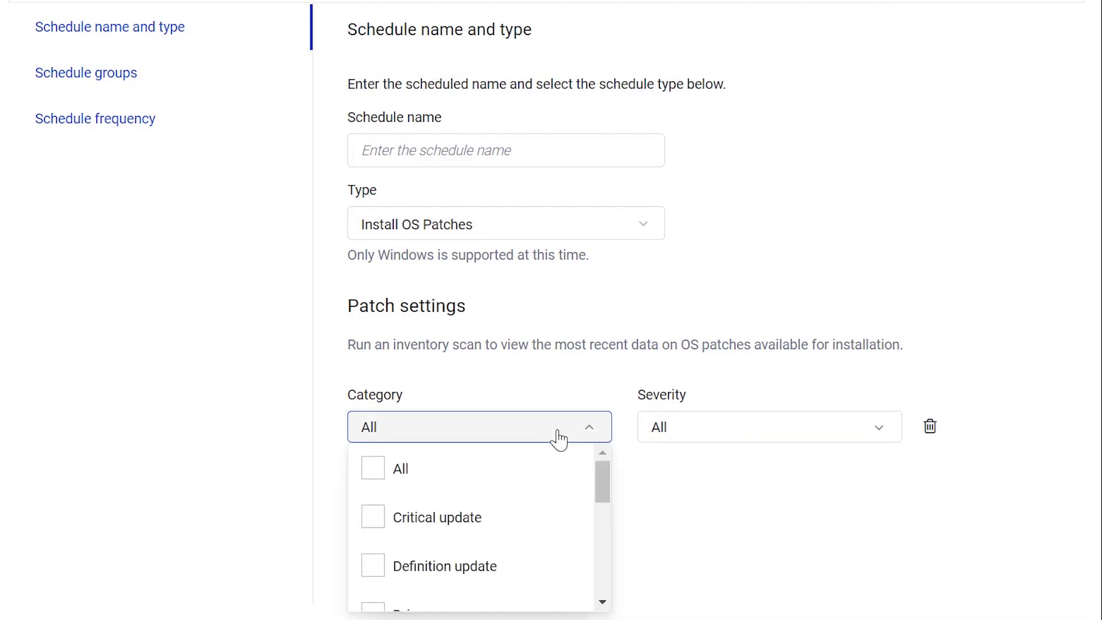
click(379, 575)
click(713, 512)
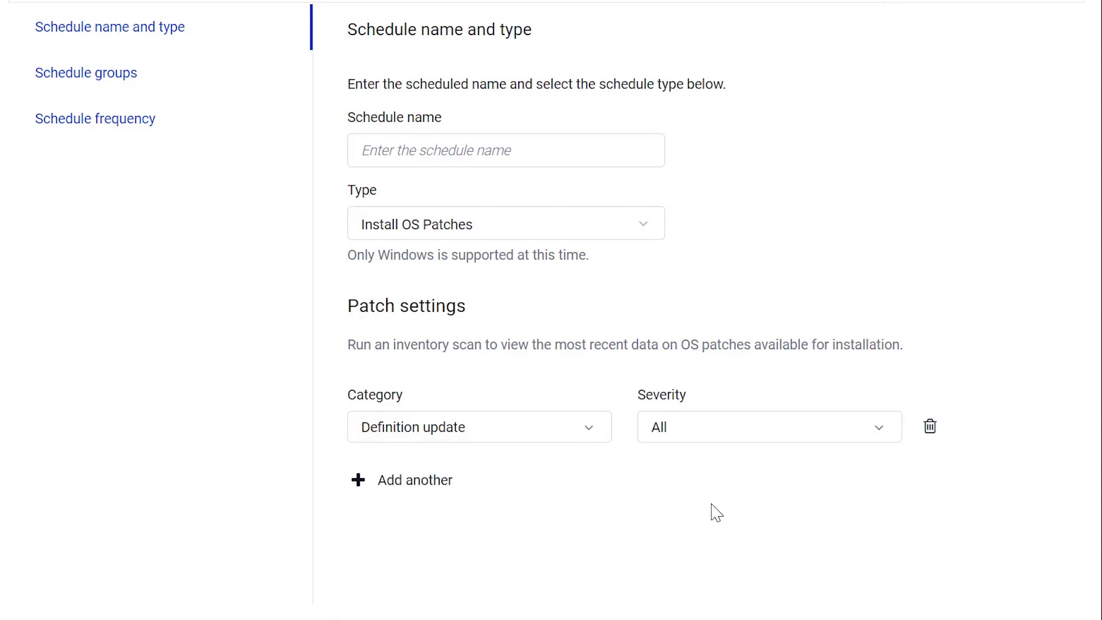
click(730, 431)
click(664, 470)
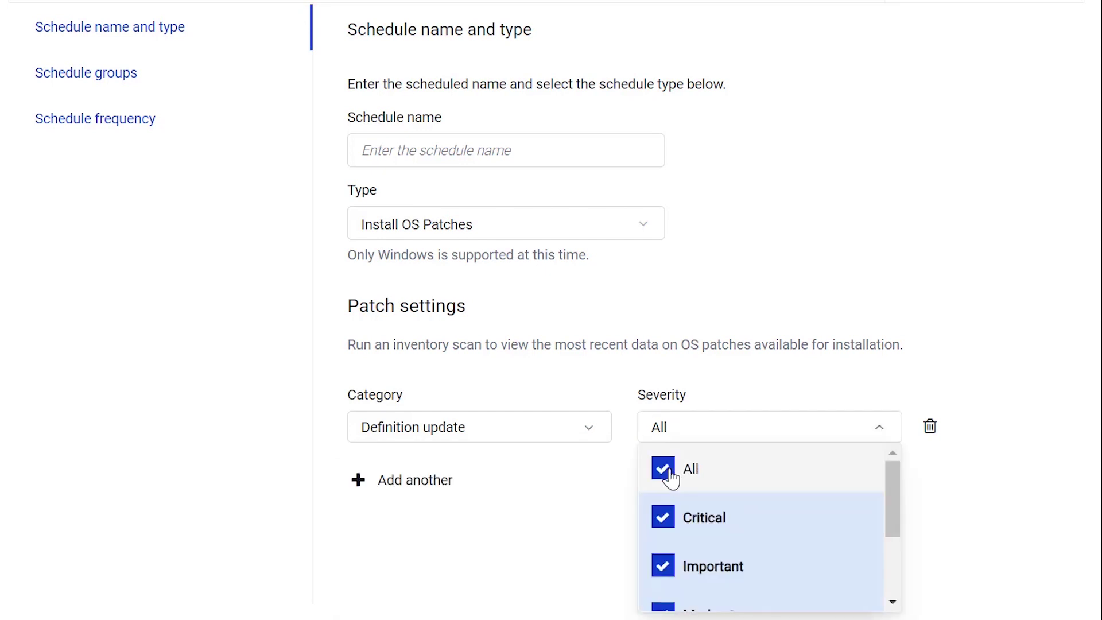
click(596, 522)
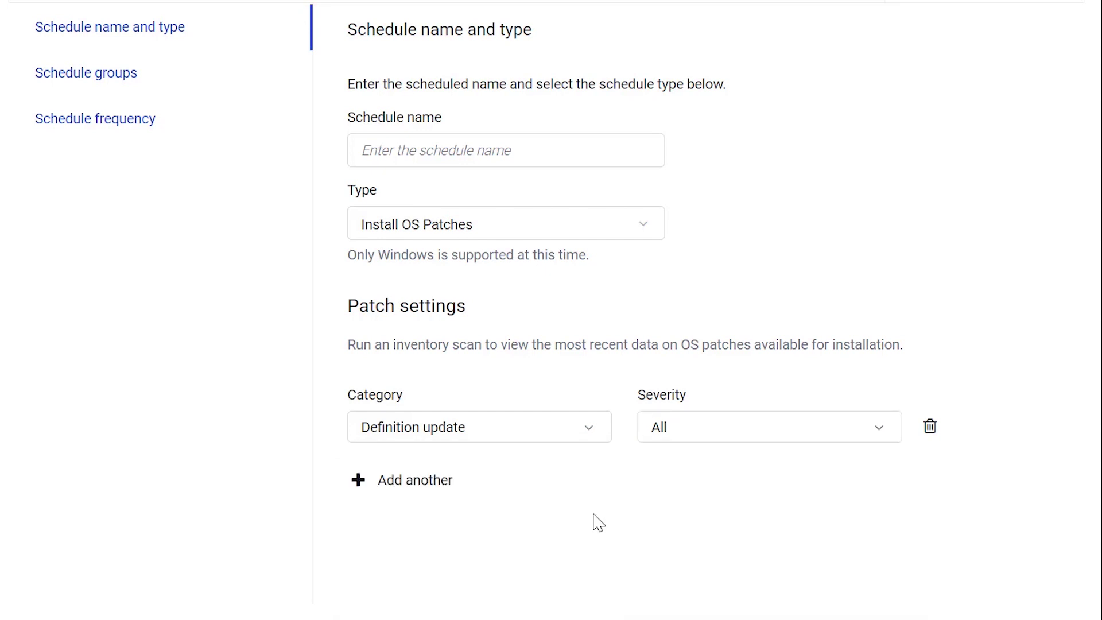
Add a second category and severity rule row.
click(374, 482)
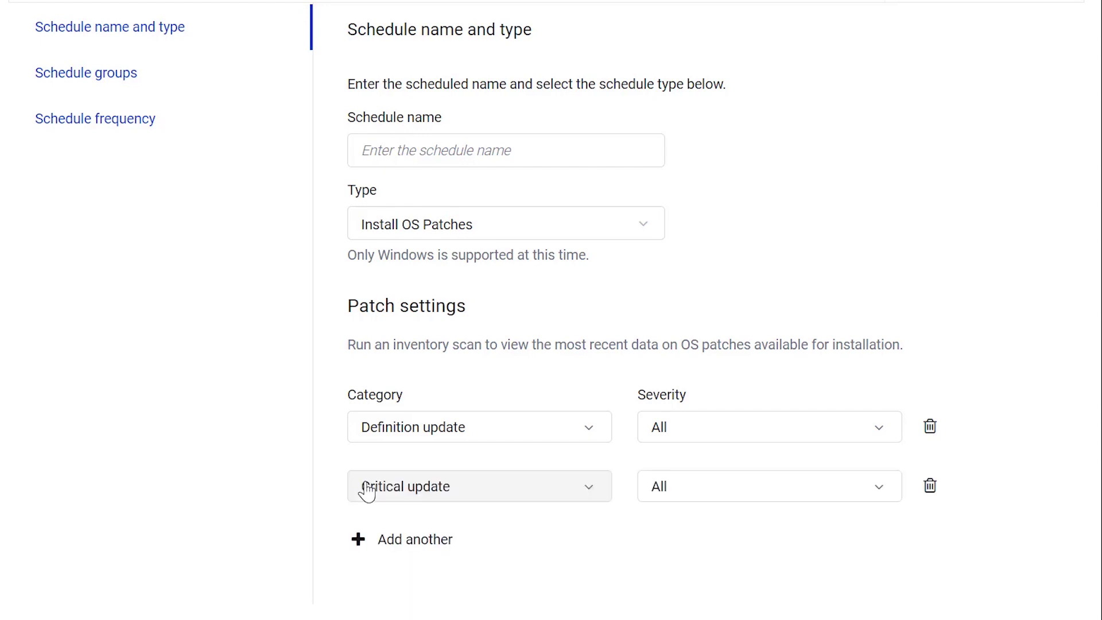
Give the second rule the Driver, Feature pack, Security update, Service pack, Unknown, Update, Update rollup and Upgrade categories.
click(482, 497)
click(383, 584)
scroll(380, 560, down, 2)
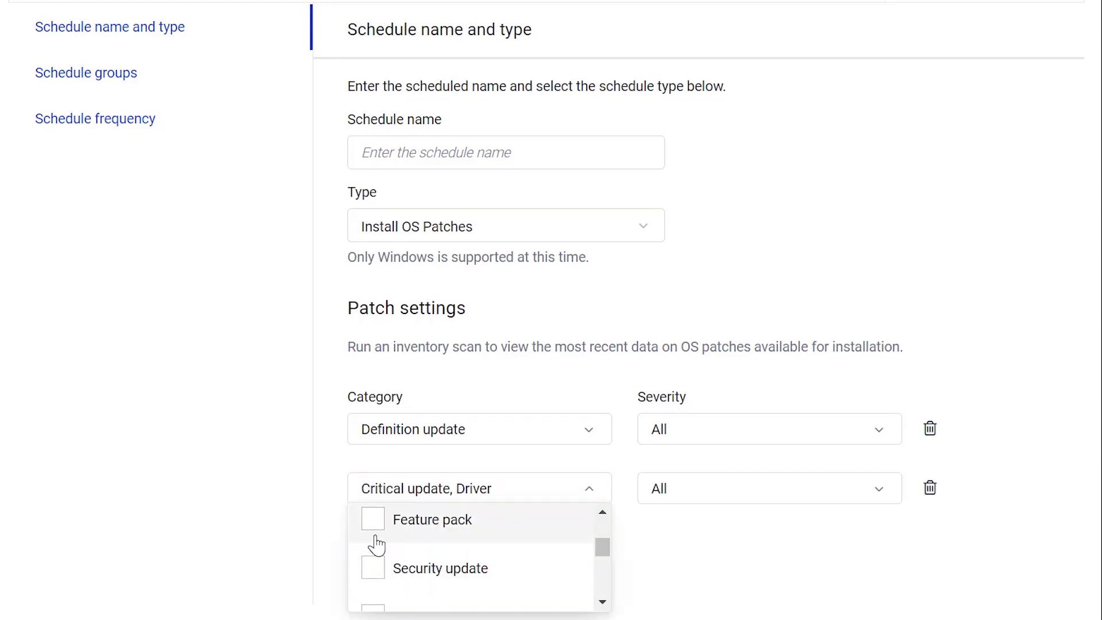
click(376, 538)
click(374, 571)
scroll(373, 574, down, 2)
click(374, 531)
click(375, 564)
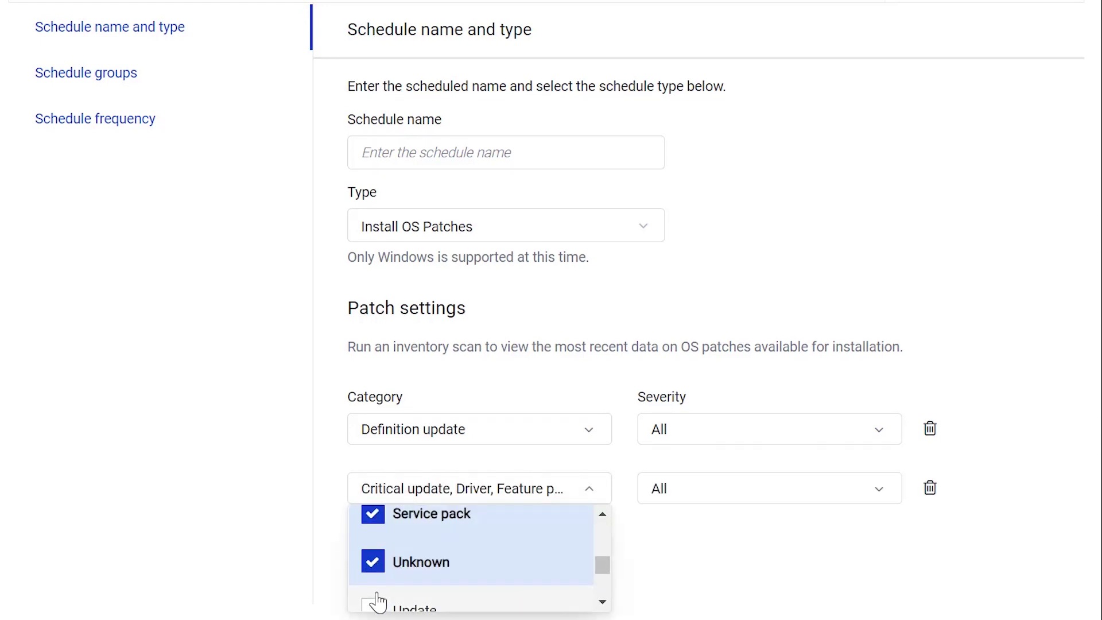
click(377, 601)
scroll(396, 573, down, 2)
click(379, 558)
click(377, 603)
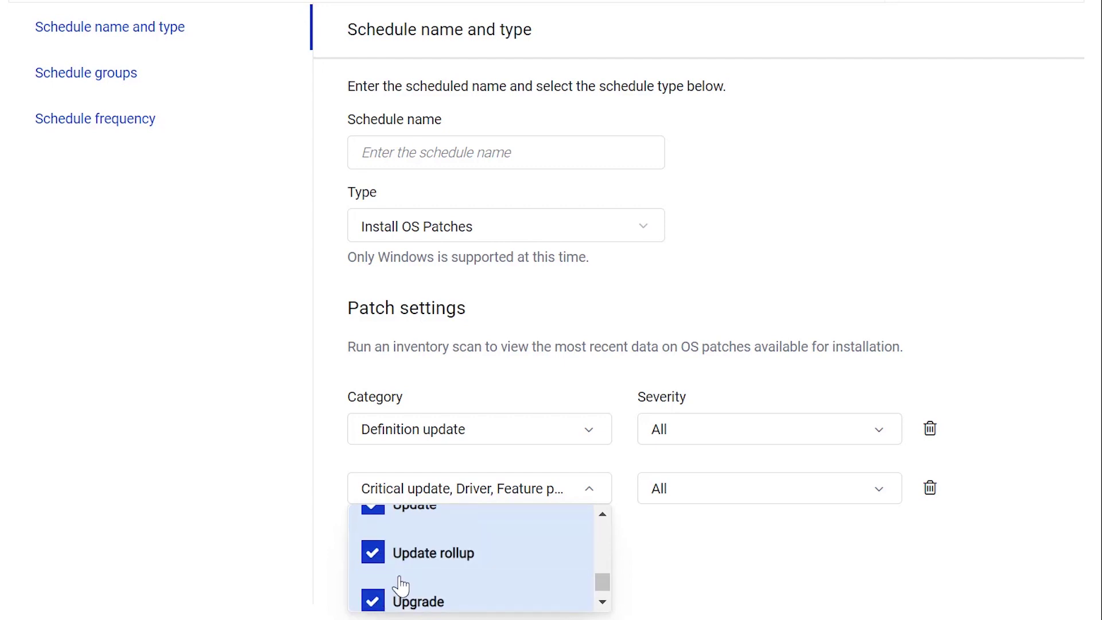
click(646, 560)
Limit the second rule to Critical and Important severities and name the schedule.
click(736, 499)
click(672, 581)
scroll(732, 573, down, 2)
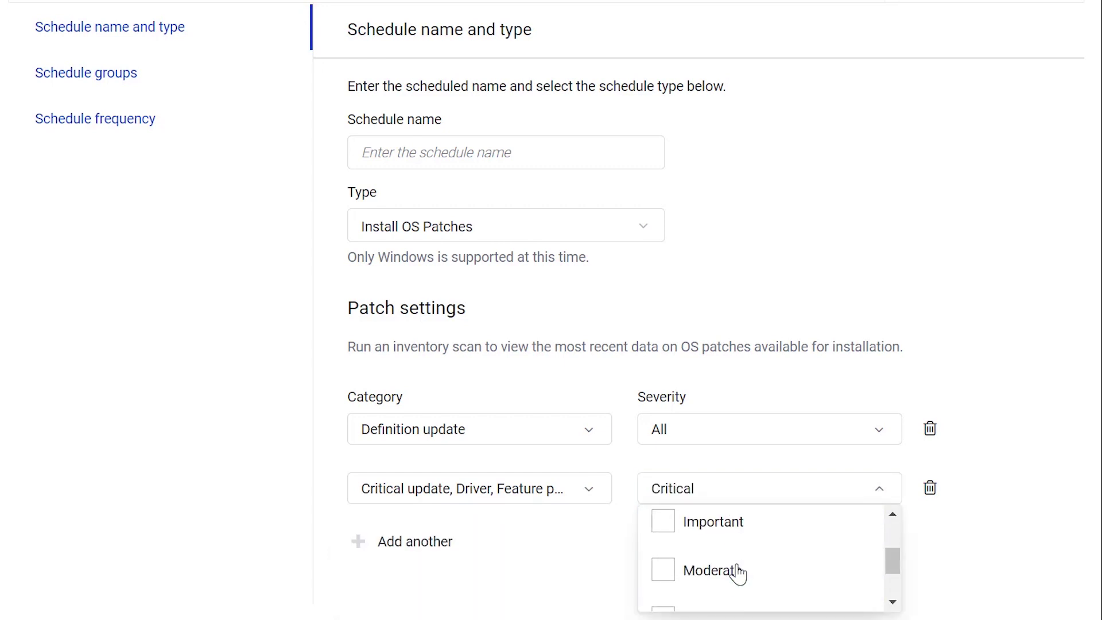
click(680, 529)
click(951, 534)
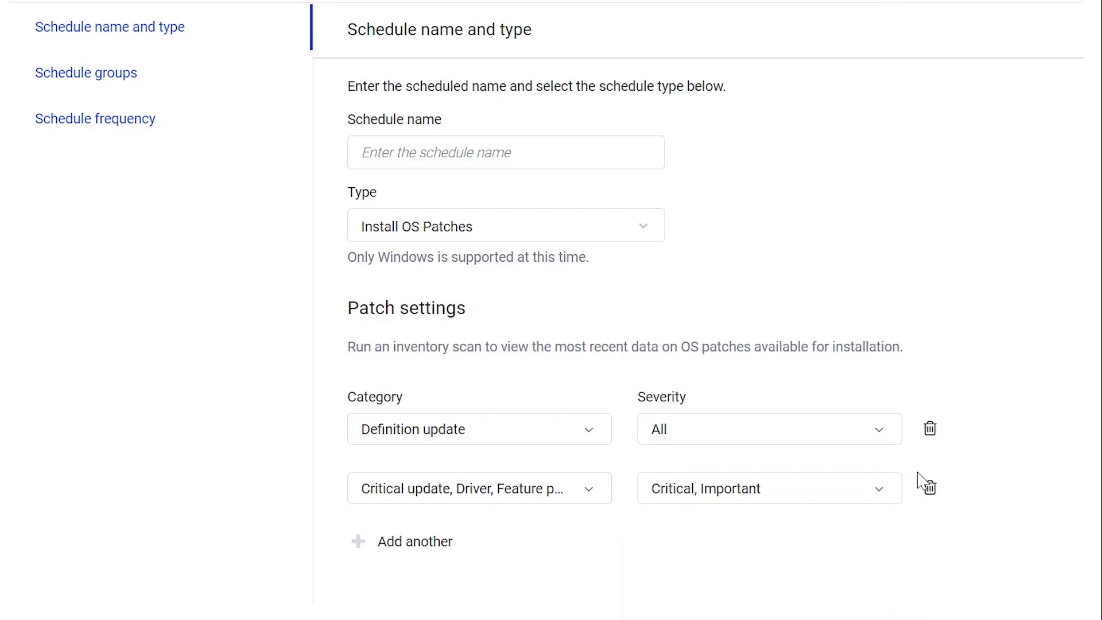
click(593, 157)
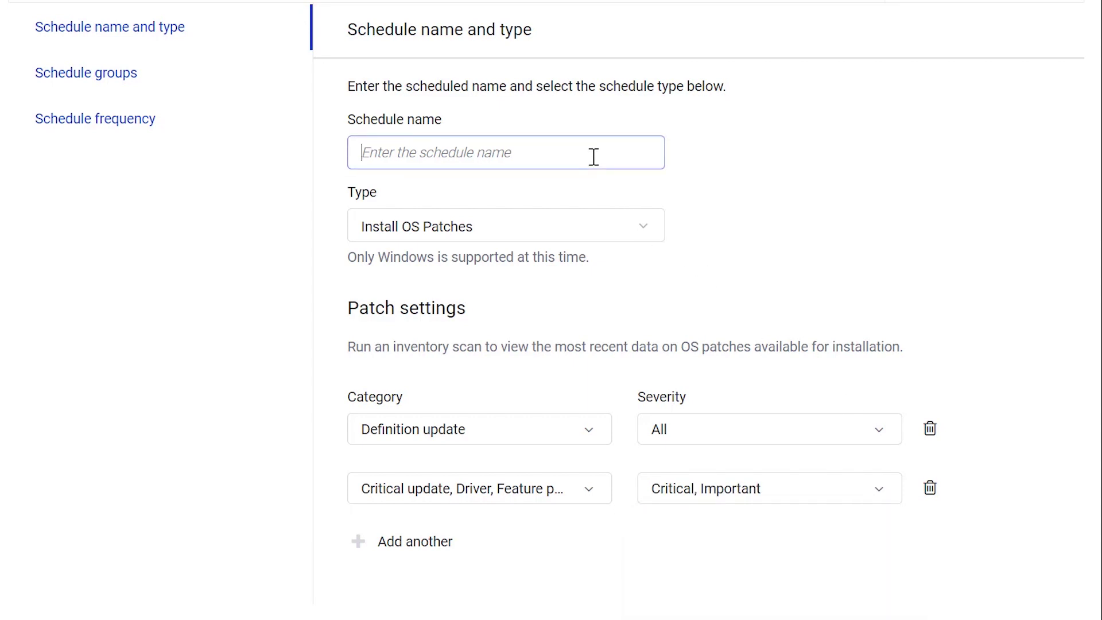
text(Definition updates and other important+)
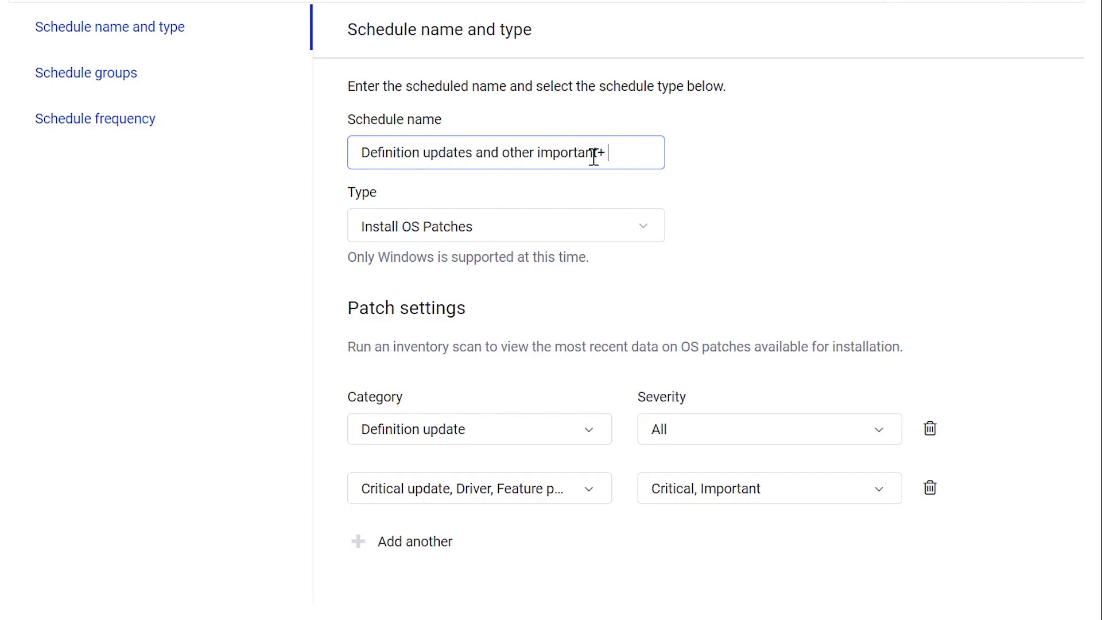
Target the schedule at Default Group and the plee Test group with its subgroups.
click(181, 78)
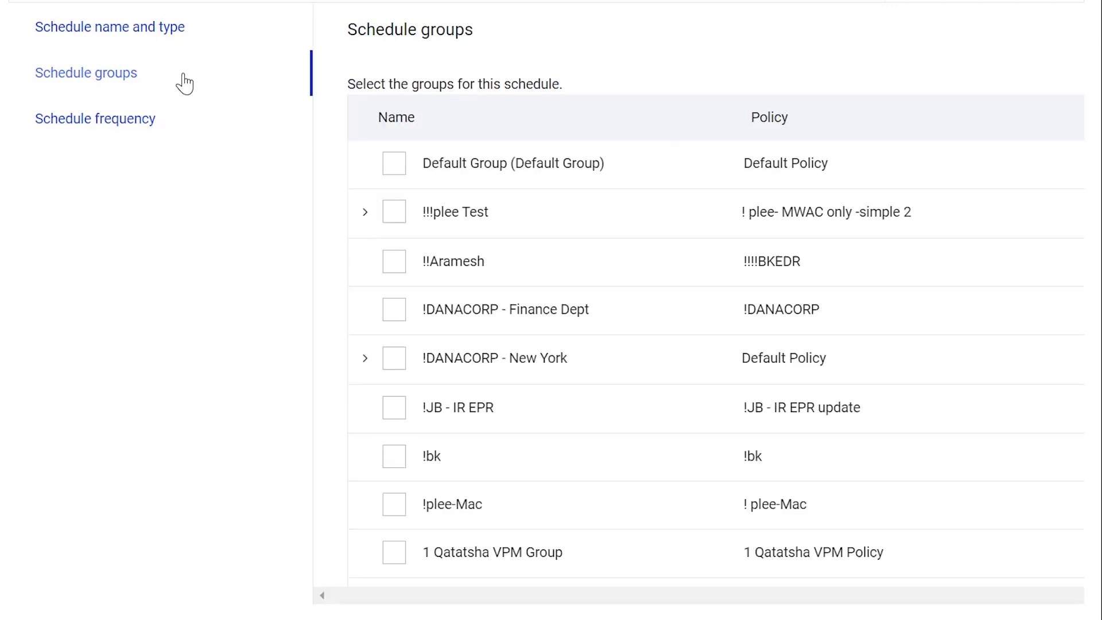
click(393, 168)
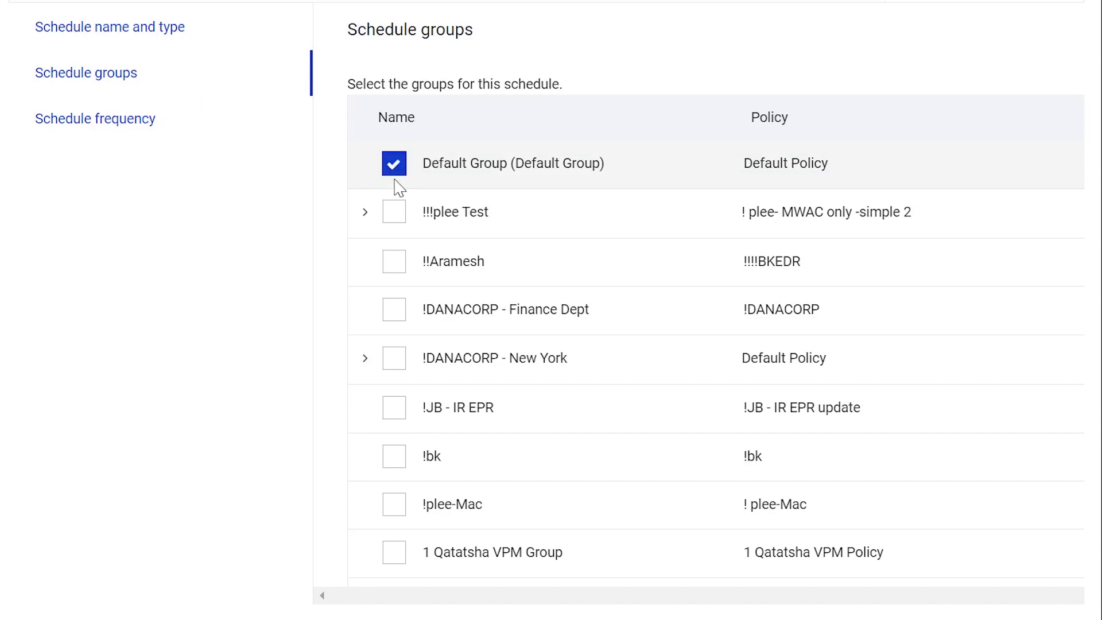
click(395, 212)
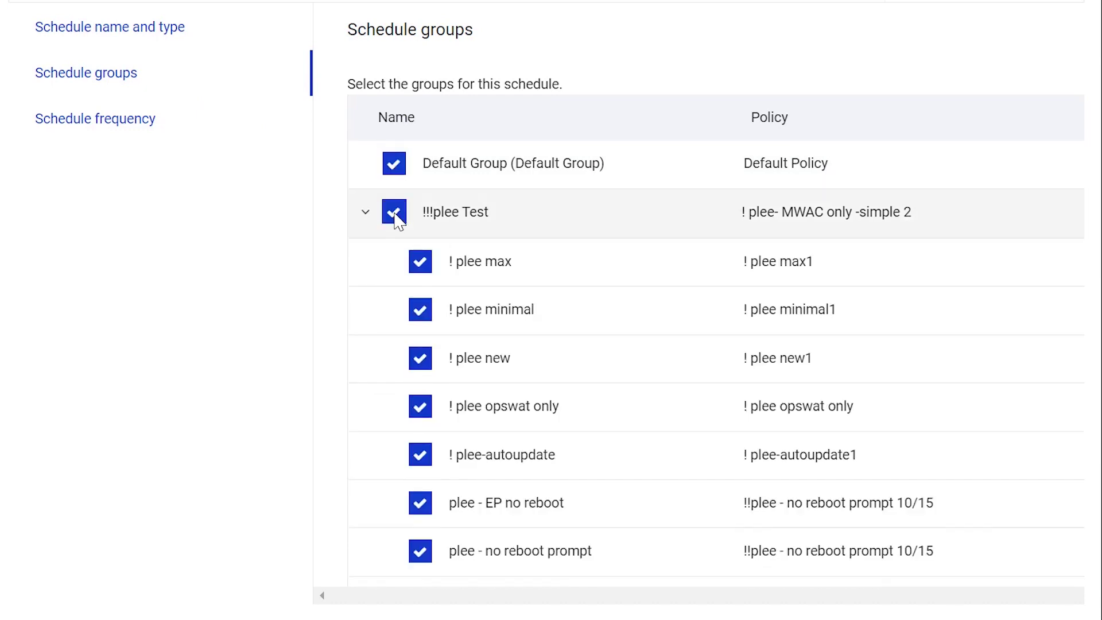
click(142, 125)
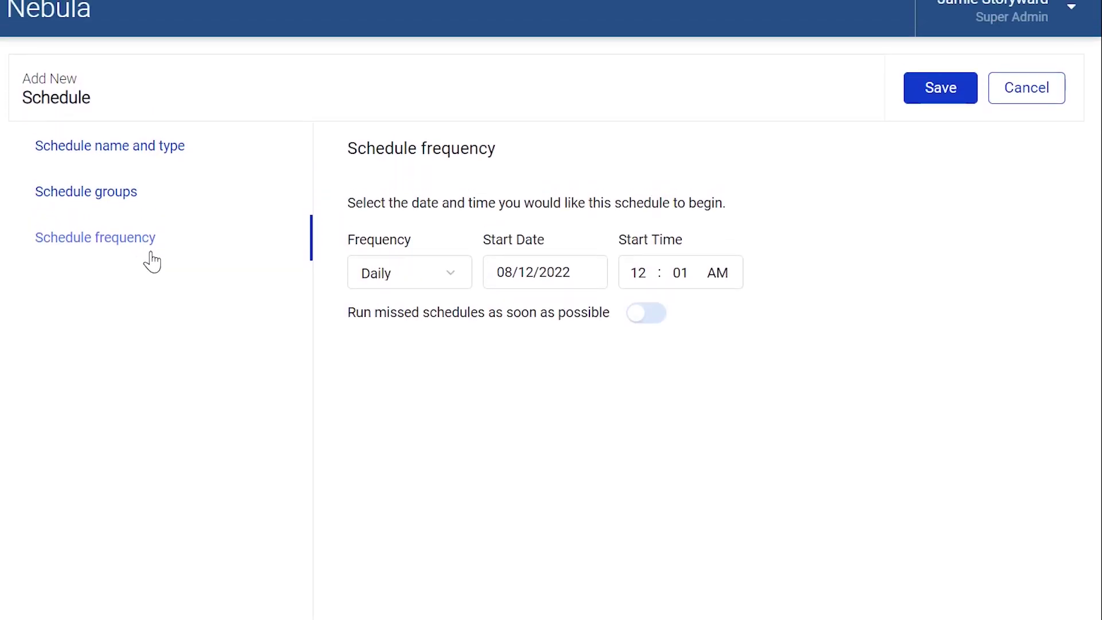
Set the daily start time to 12:00 PM and run missed schedules as soon as possible.
click(680, 276)
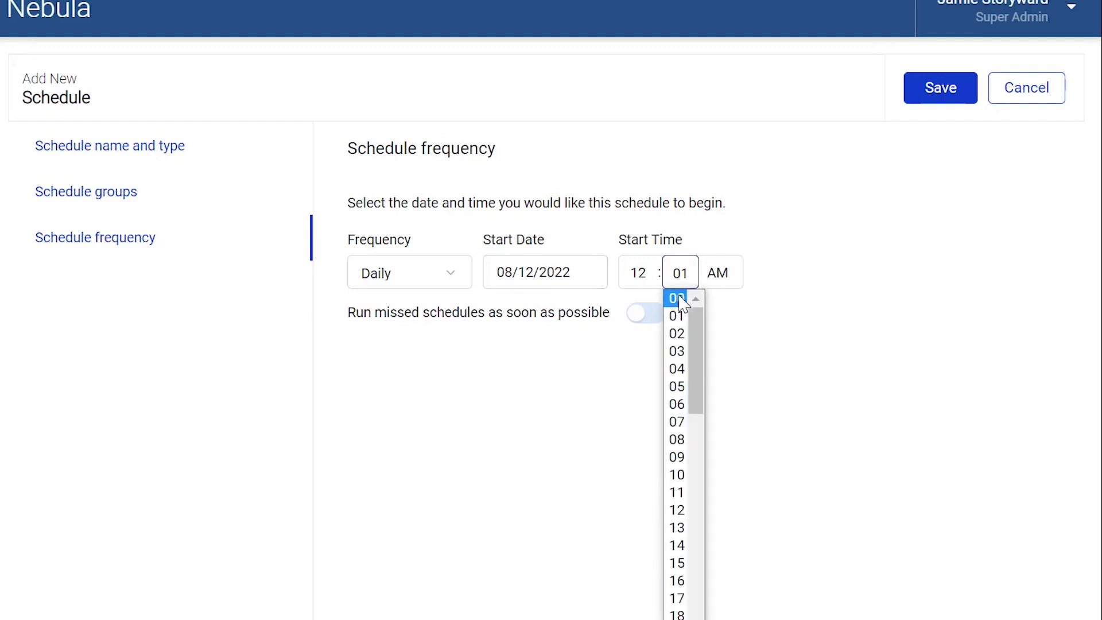
click(679, 302)
click(713, 284)
click(719, 314)
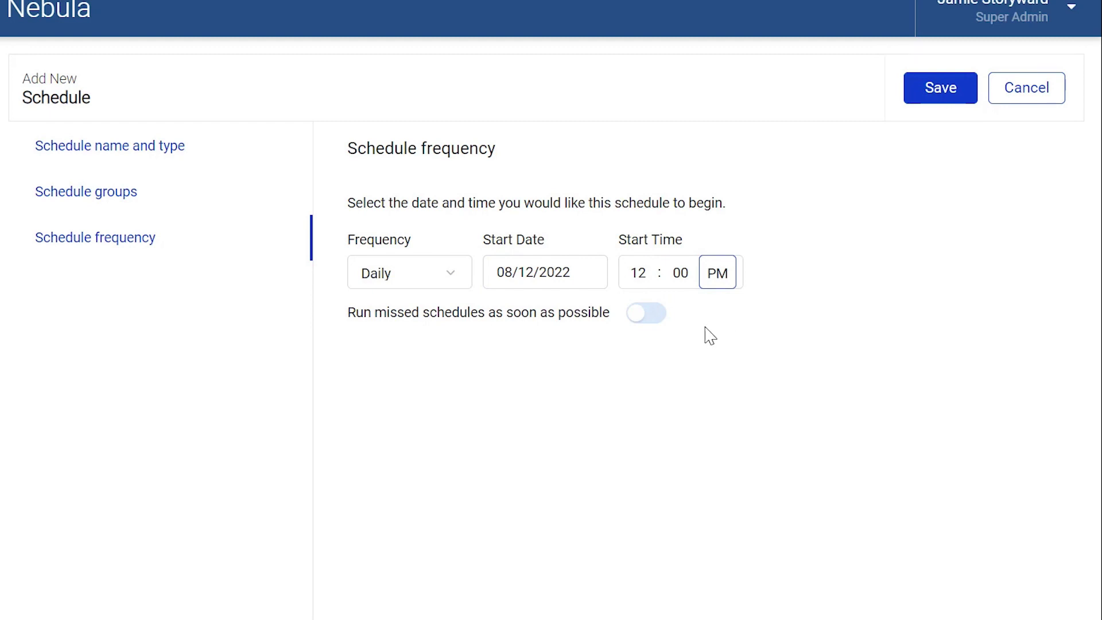
click(663, 322)
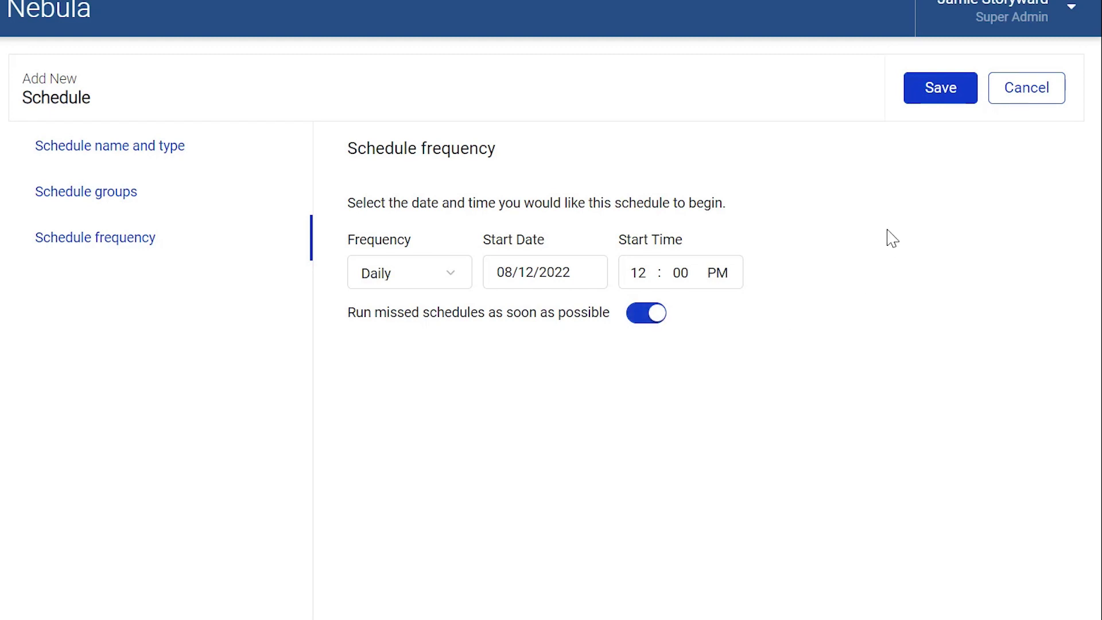
Save the new Install OS Patches schedule, bringing the Schedules list to 98 records.
click(941, 90)
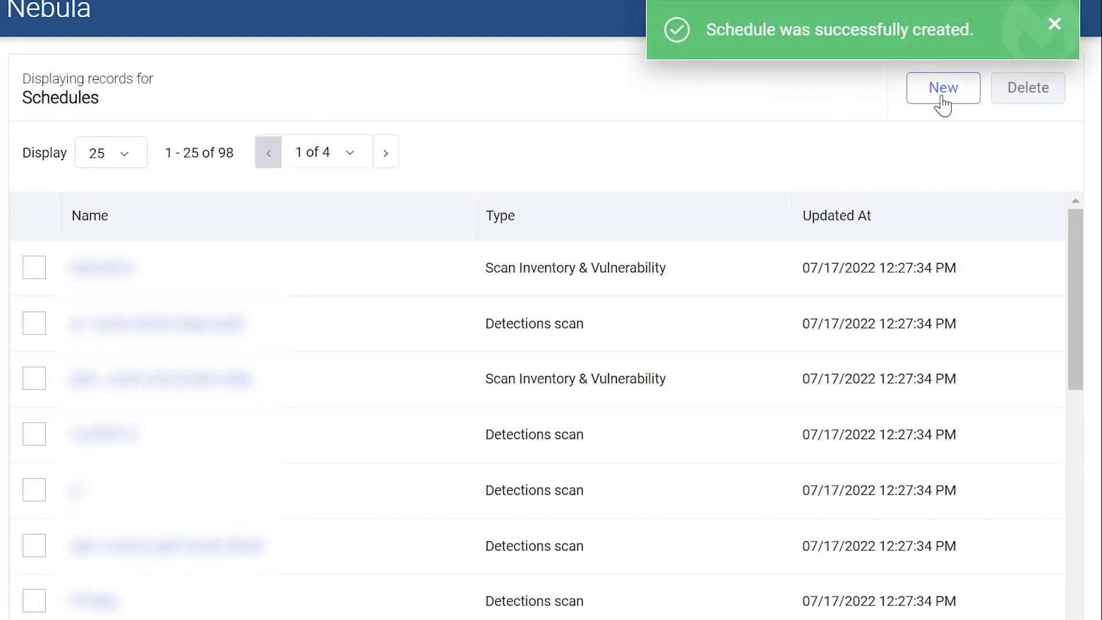